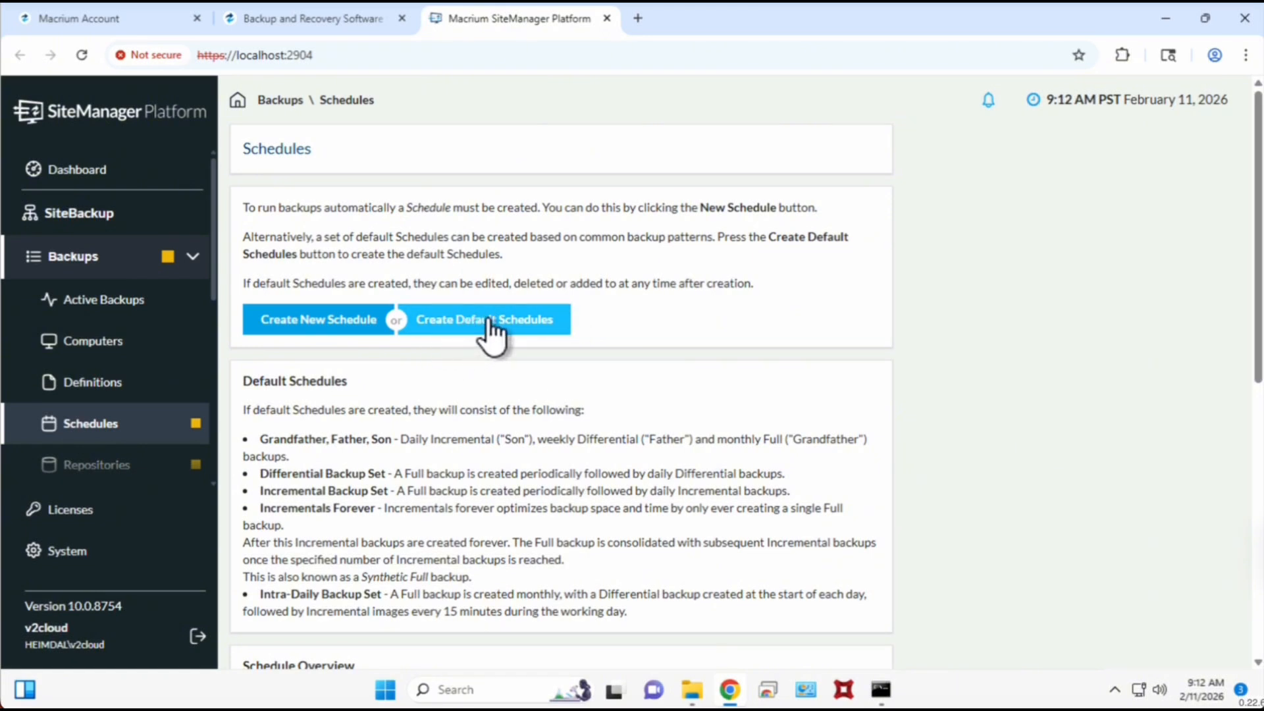
Create the set of default backup schedules.
click(488, 321)
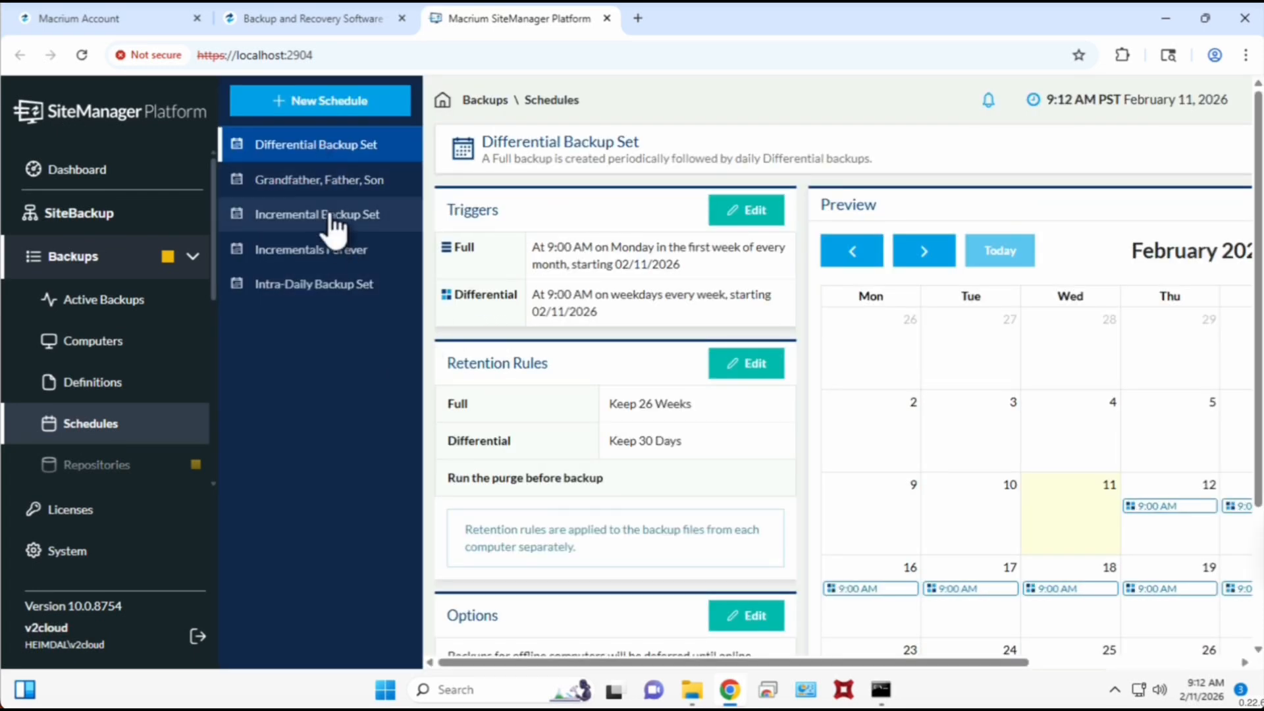
Look through the default backup schedules, and examine the Full and Incremental triggers of the Incremental Backup Set.
click(333, 214)
click(333, 180)
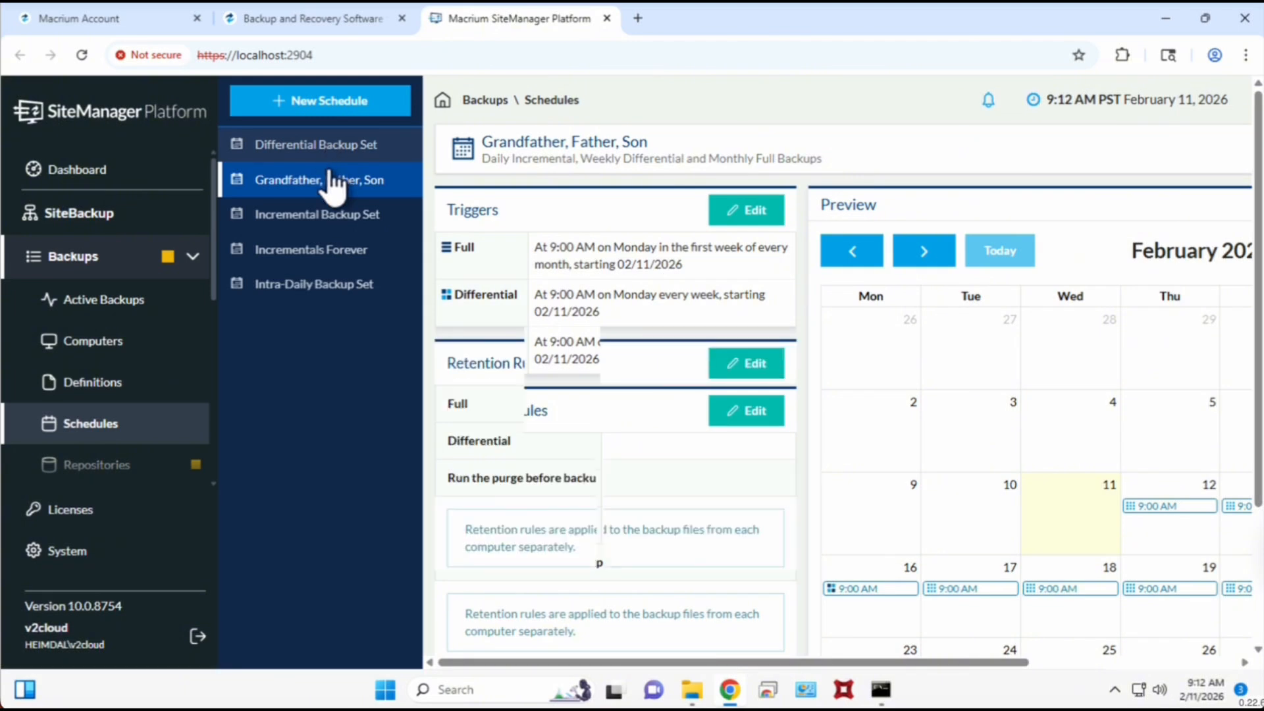
click(329, 146)
click(329, 180)
click(326, 216)
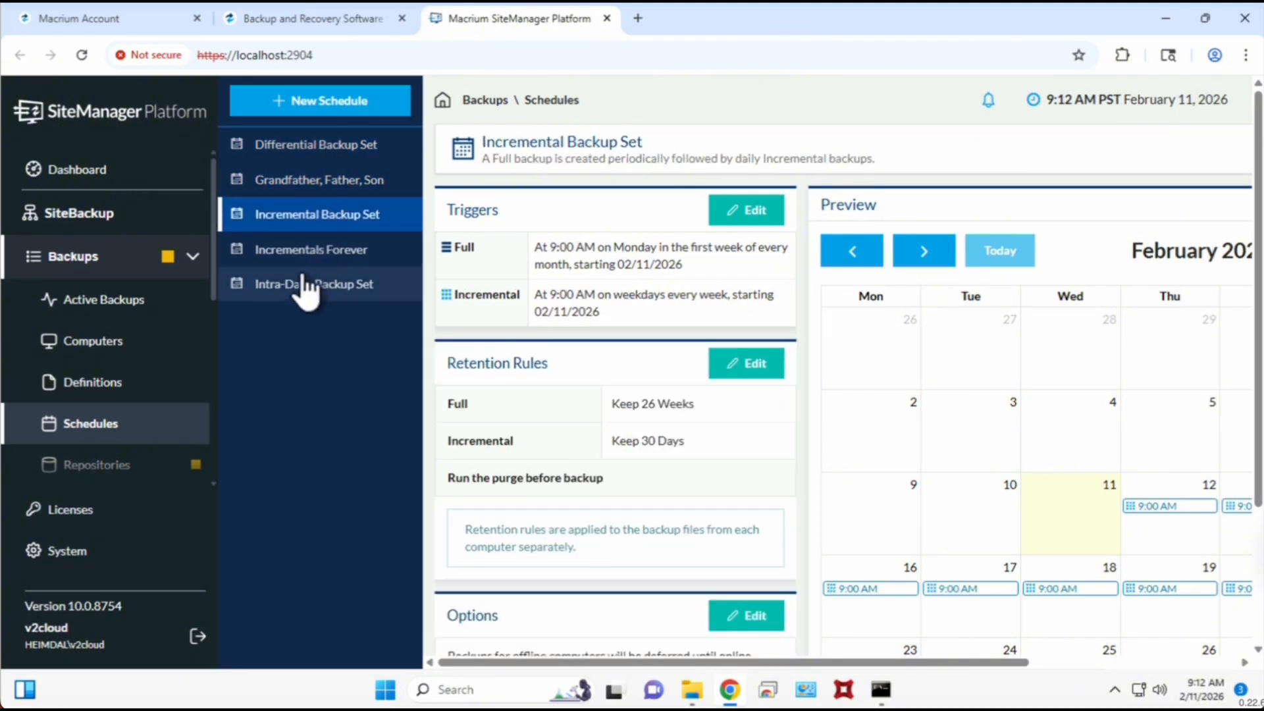
click(307, 285)
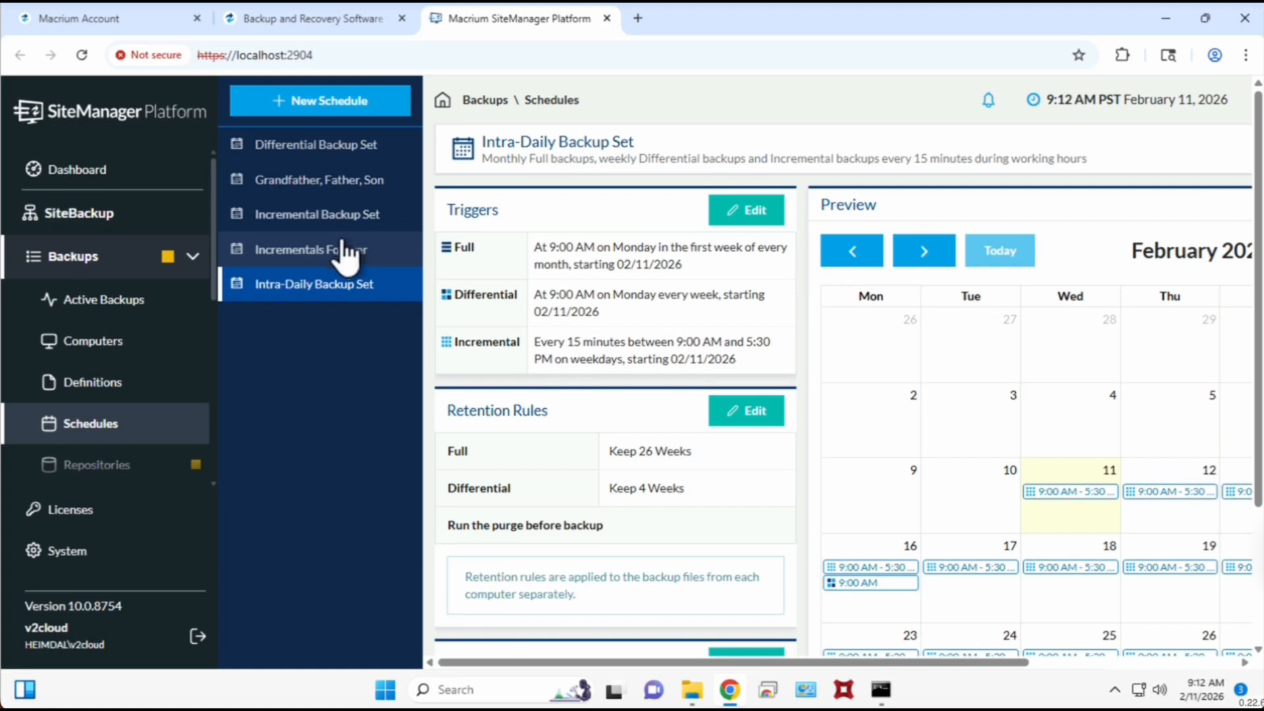
click(323, 214)
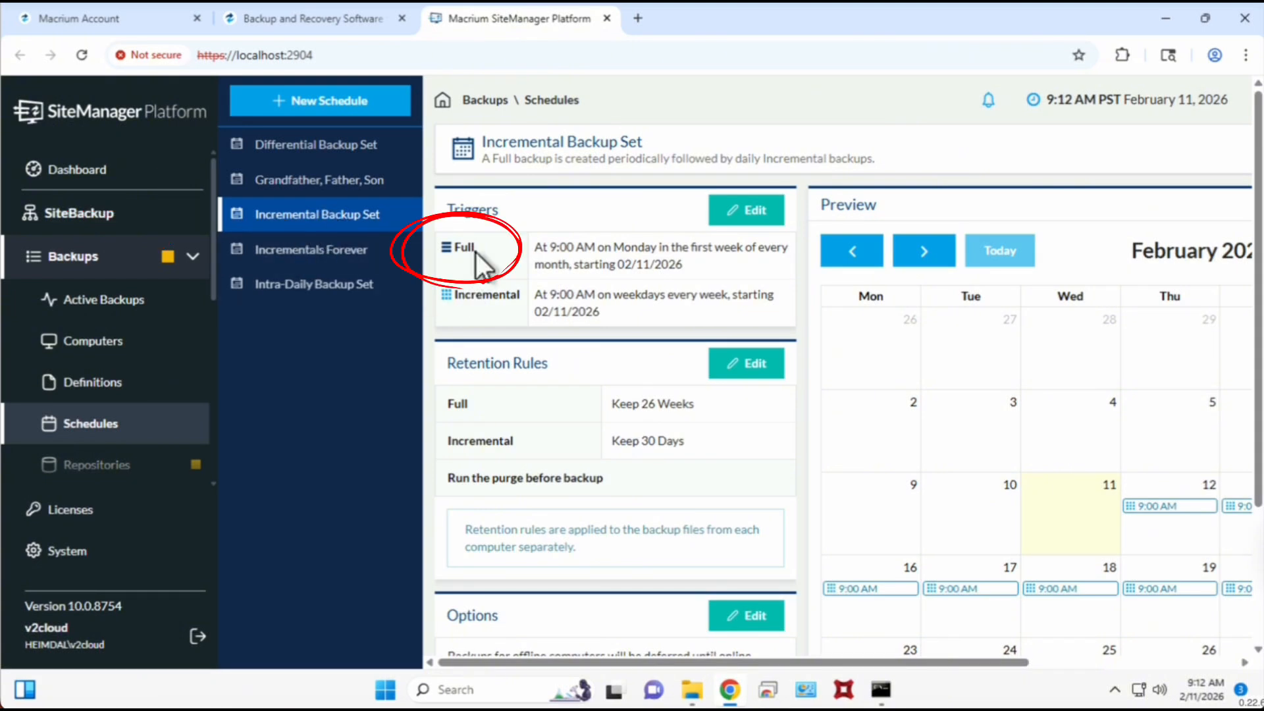
drag(476, 248, 453, 246)
click(459, 294)
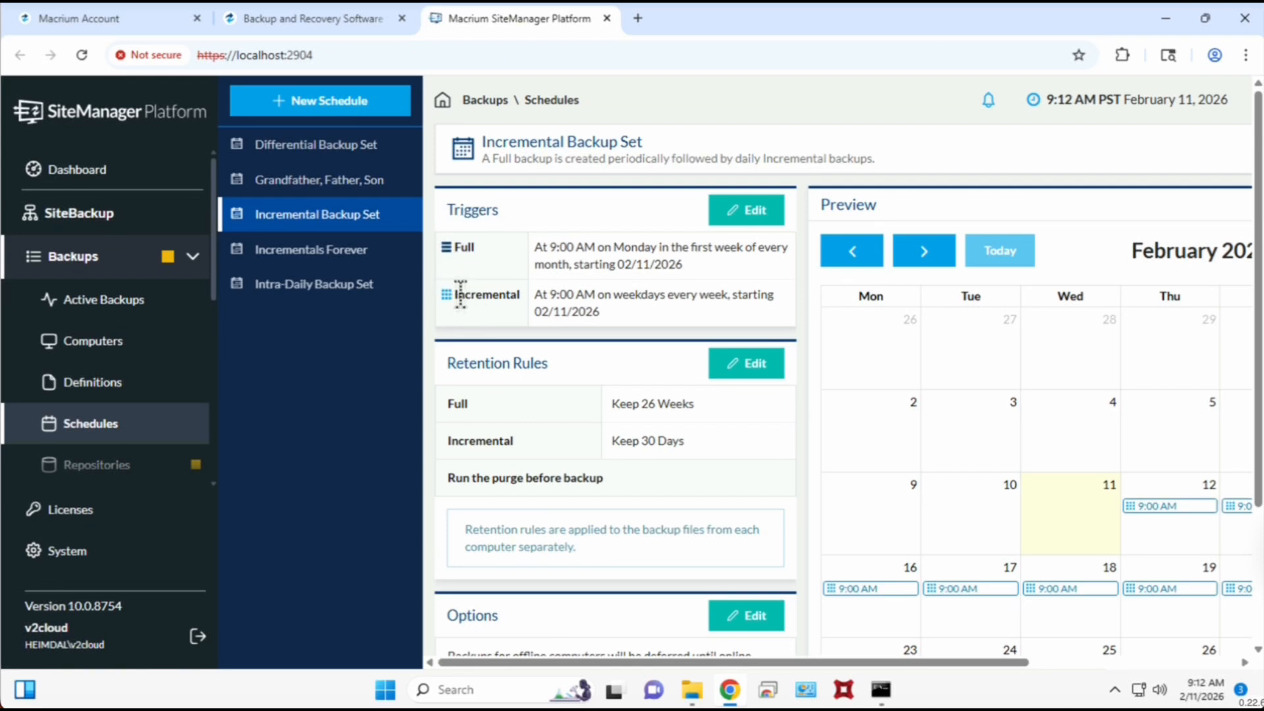
drag(458, 295, 520, 295)
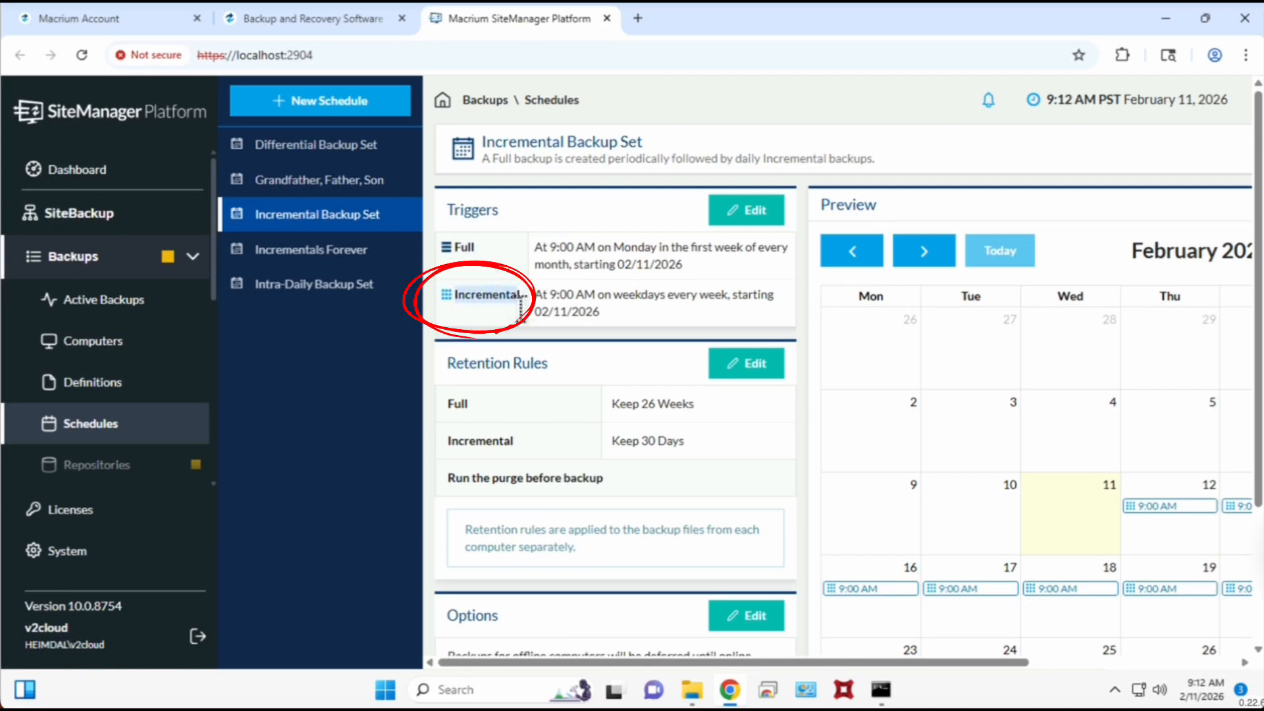
click(511, 307)
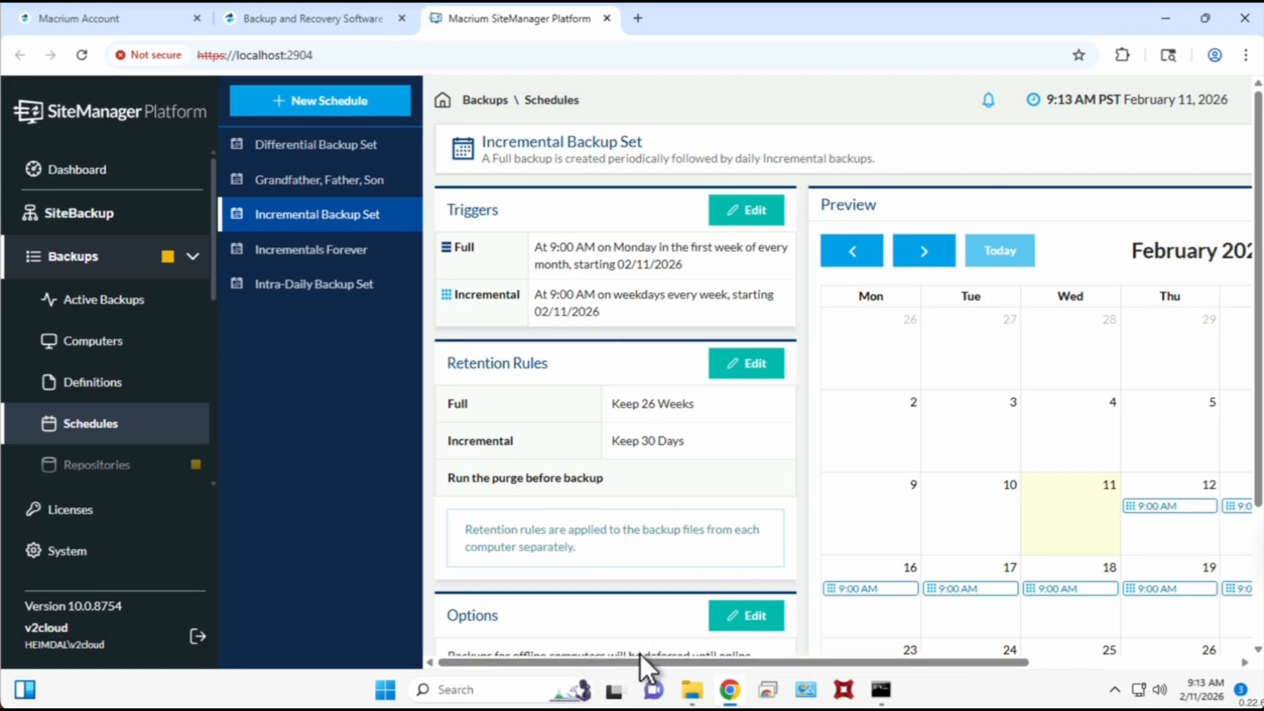
Copy the Incremental Backup Set schedule, naming the copy with the owner's first name followed by "Incremental Test 1".
drag(610, 661, 915, 674)
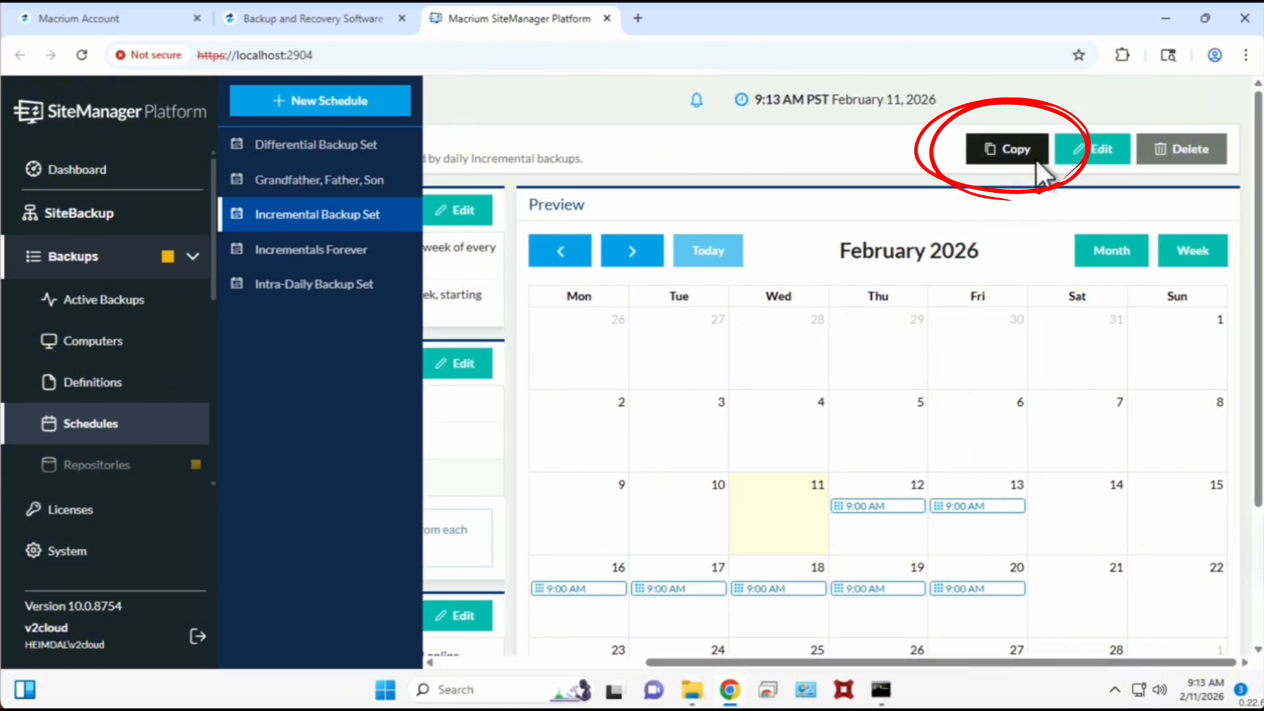
click(1019, 151)
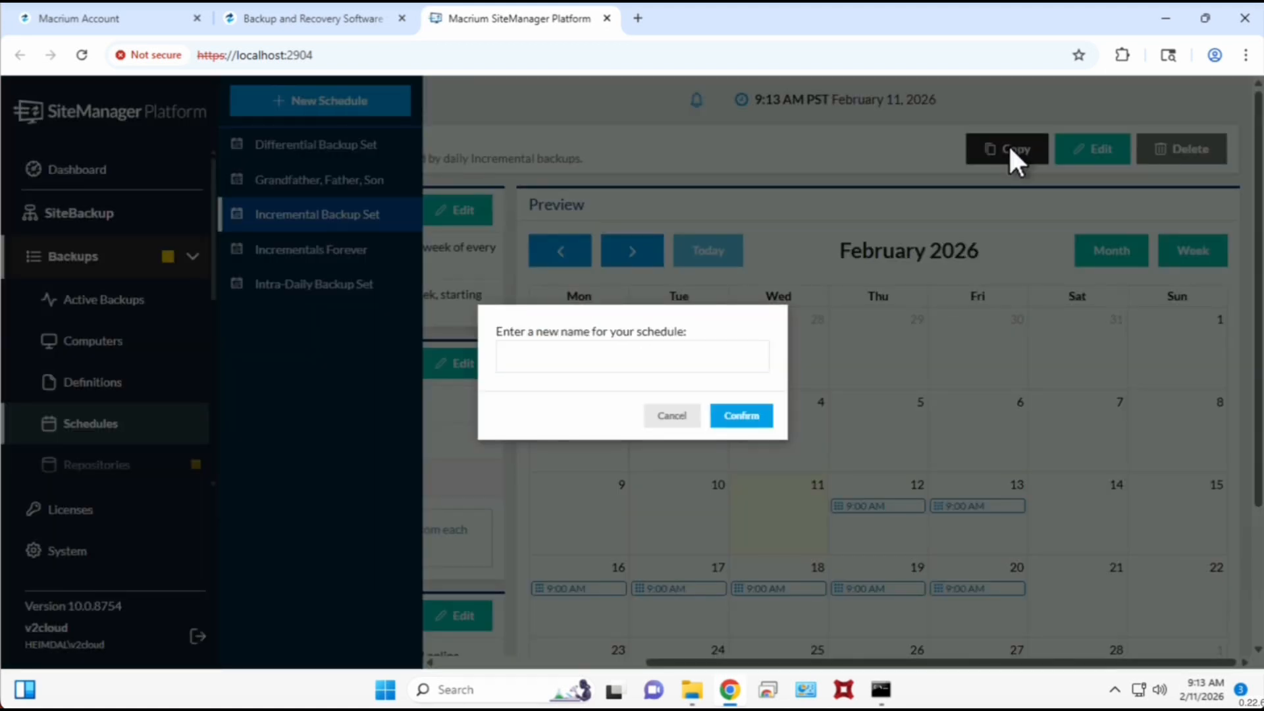
click(564, 358)
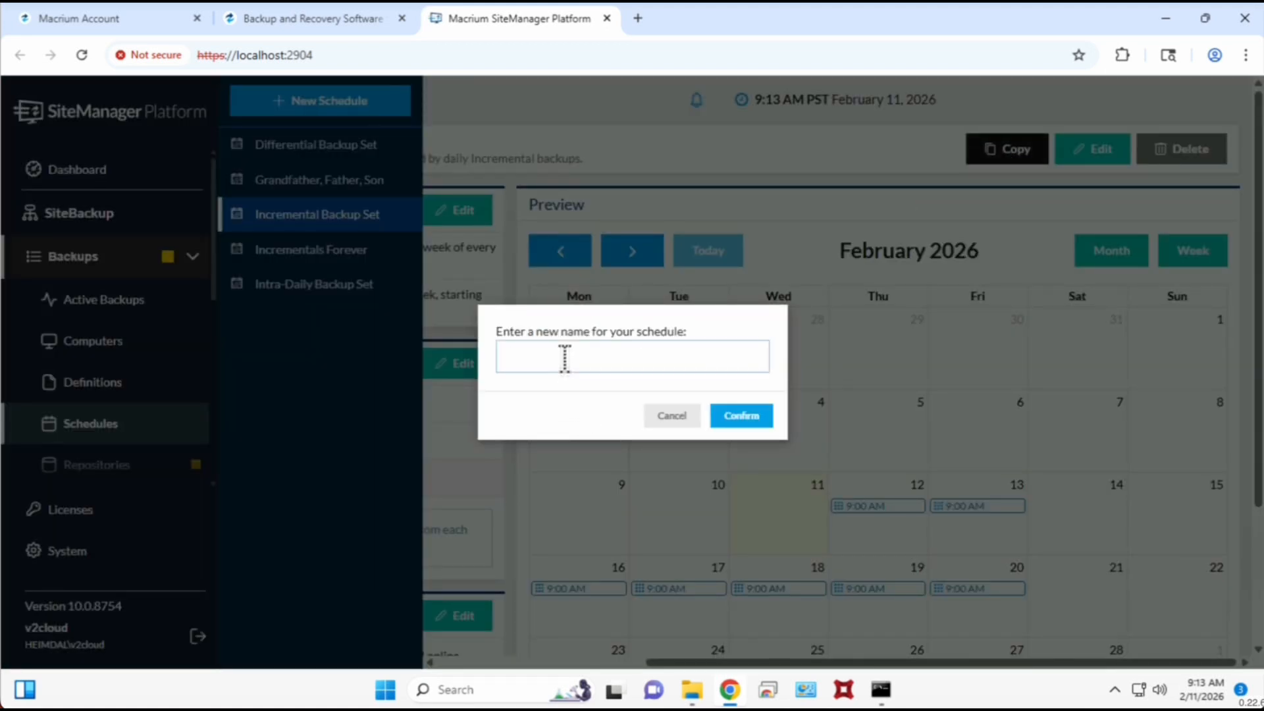
text(Nathan Incrementa)
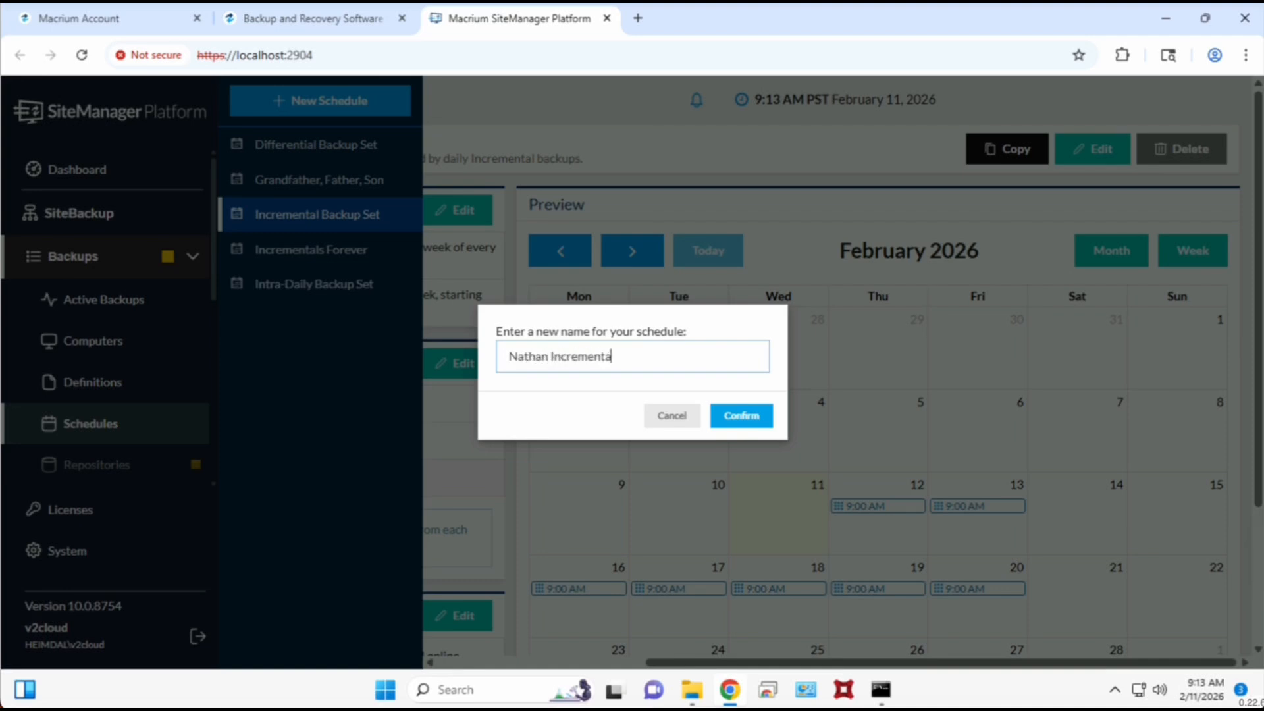
text(l Test 1)
click(752, 416)
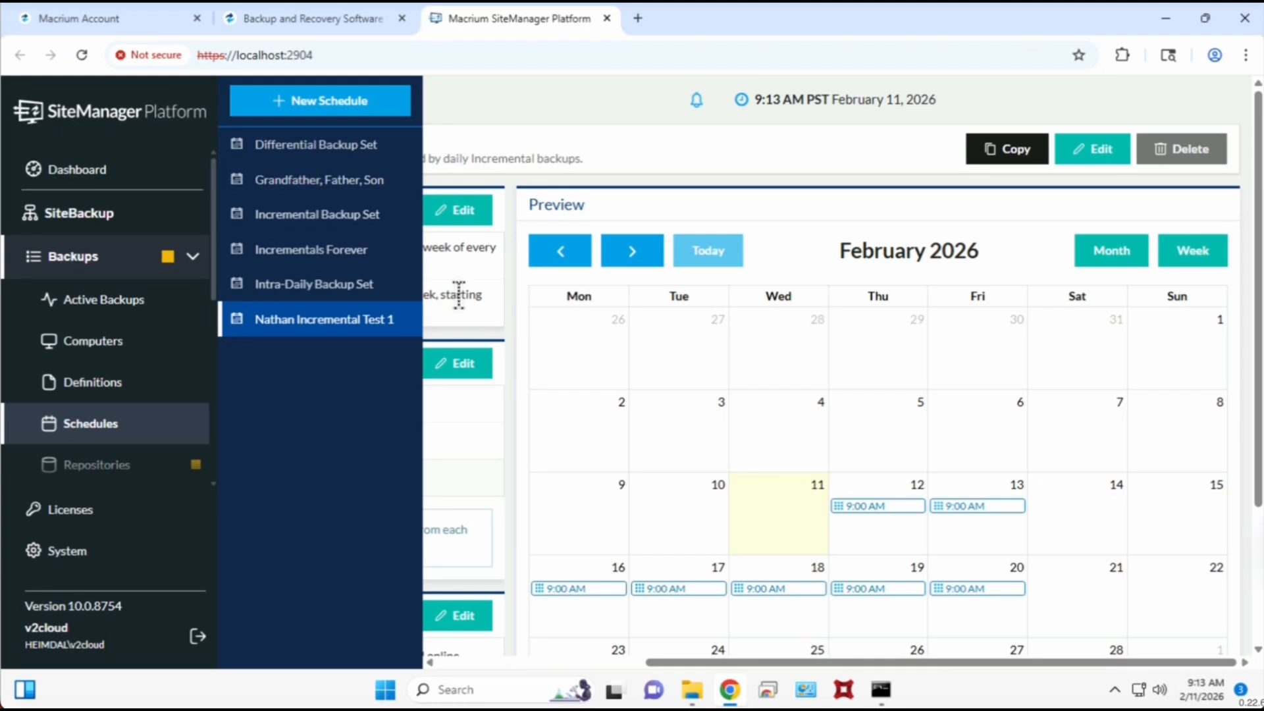
Edit the copied schedule's Full trigger so that its active day is Saturday instead of Monday.
drag(710, 657, 476, 657)
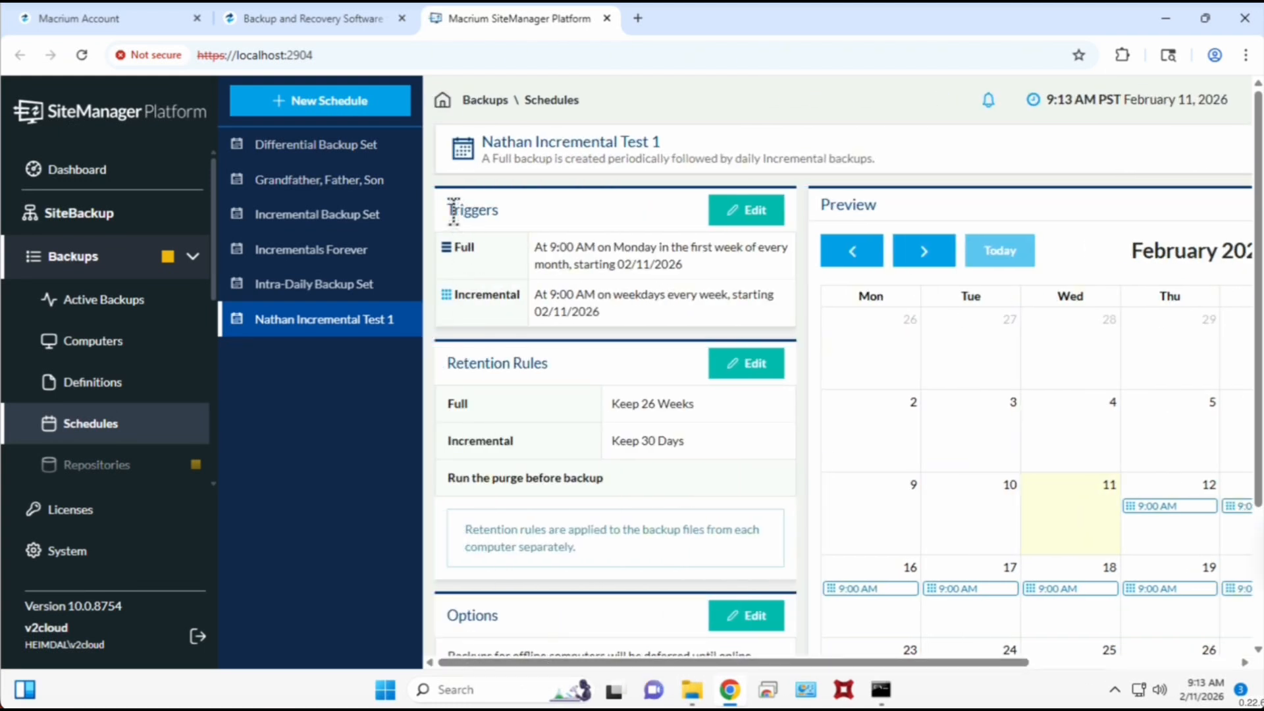
click(757, 216)
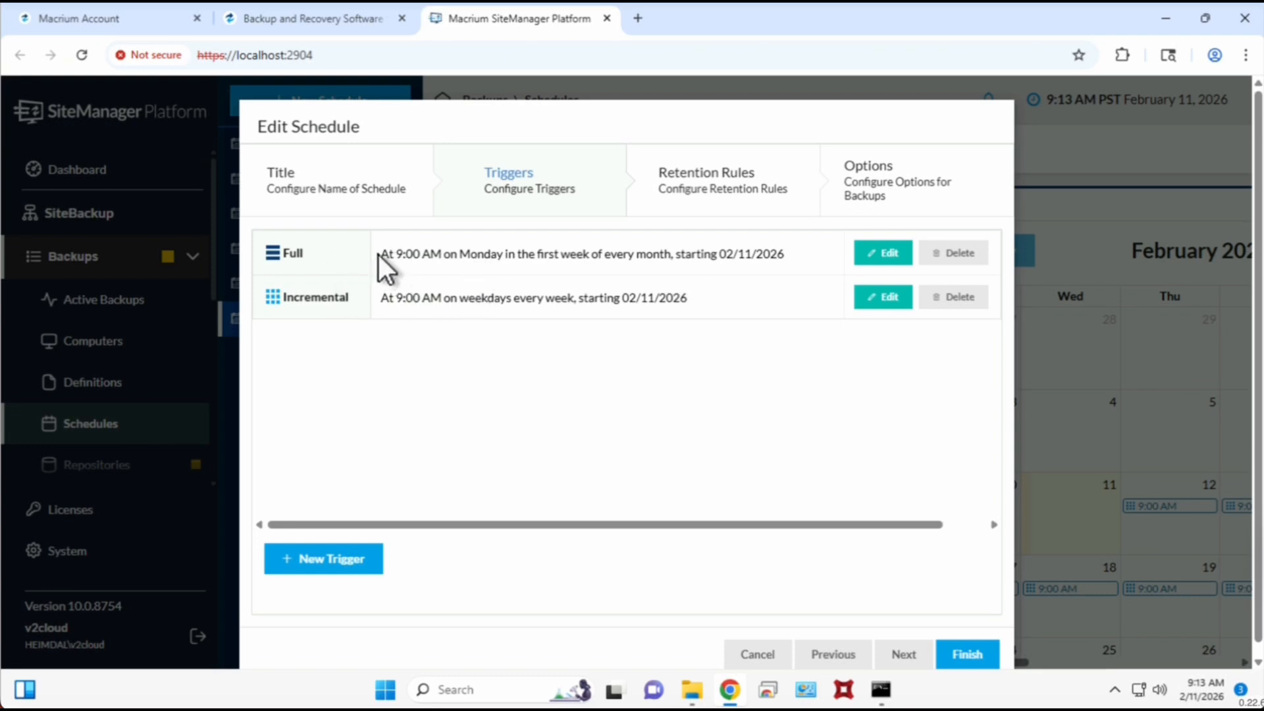
drag(378, 255, 777, 255)
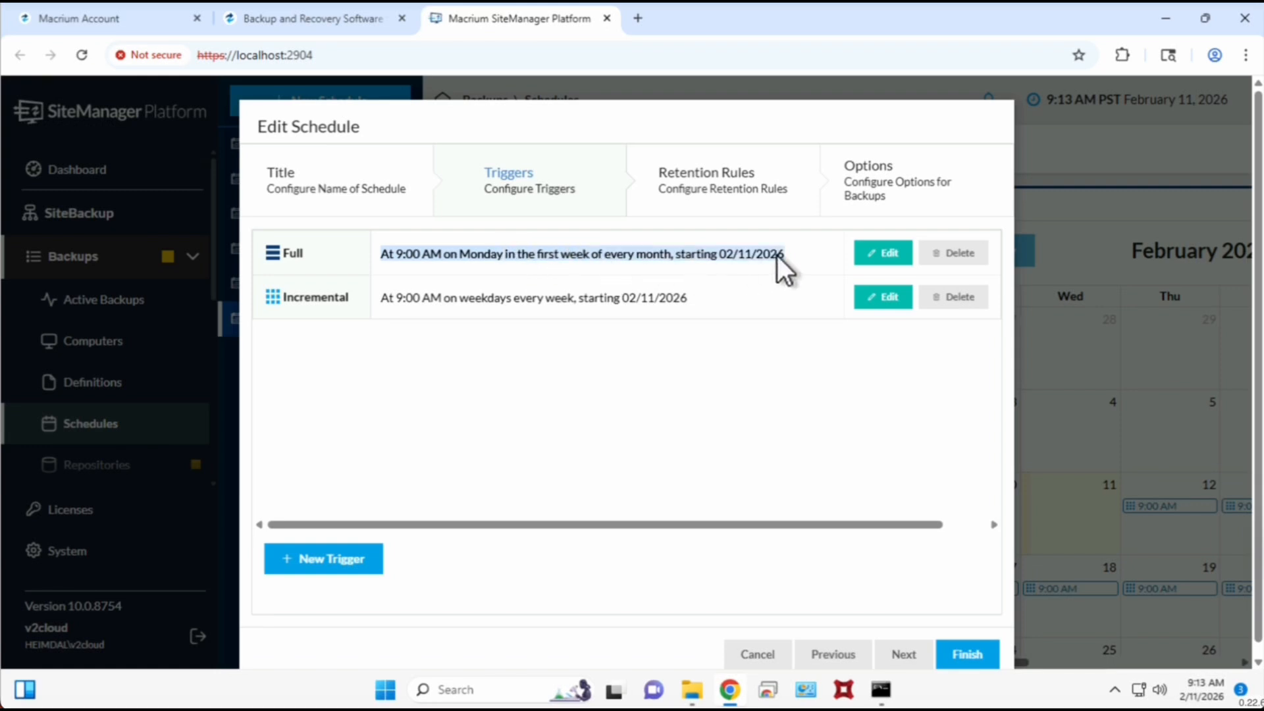
click(607, 274)
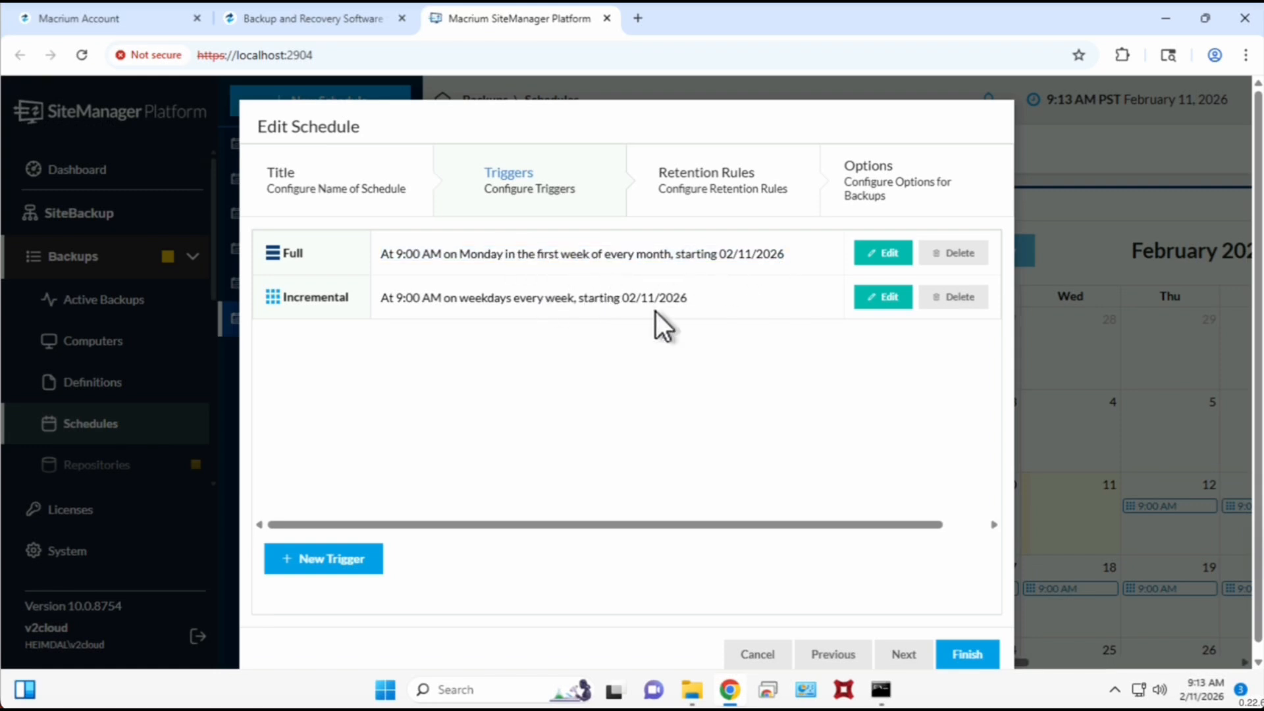
click(883, 256)
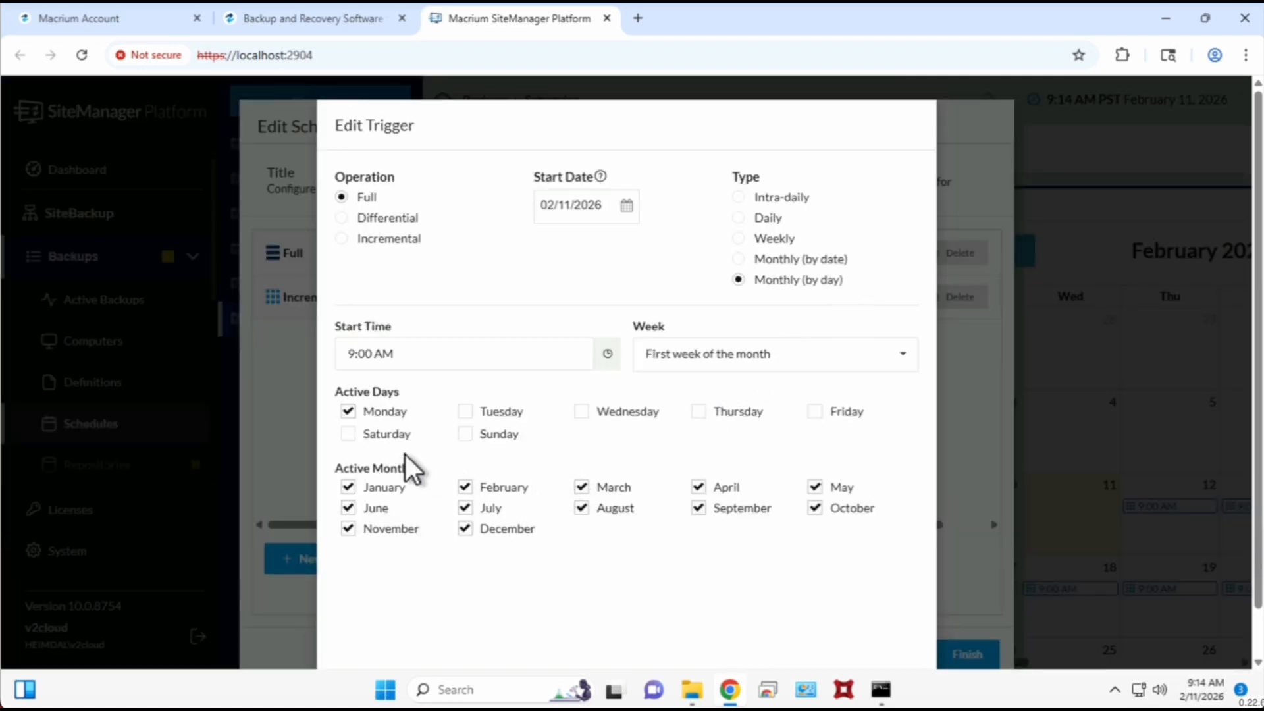
click(348, 436)
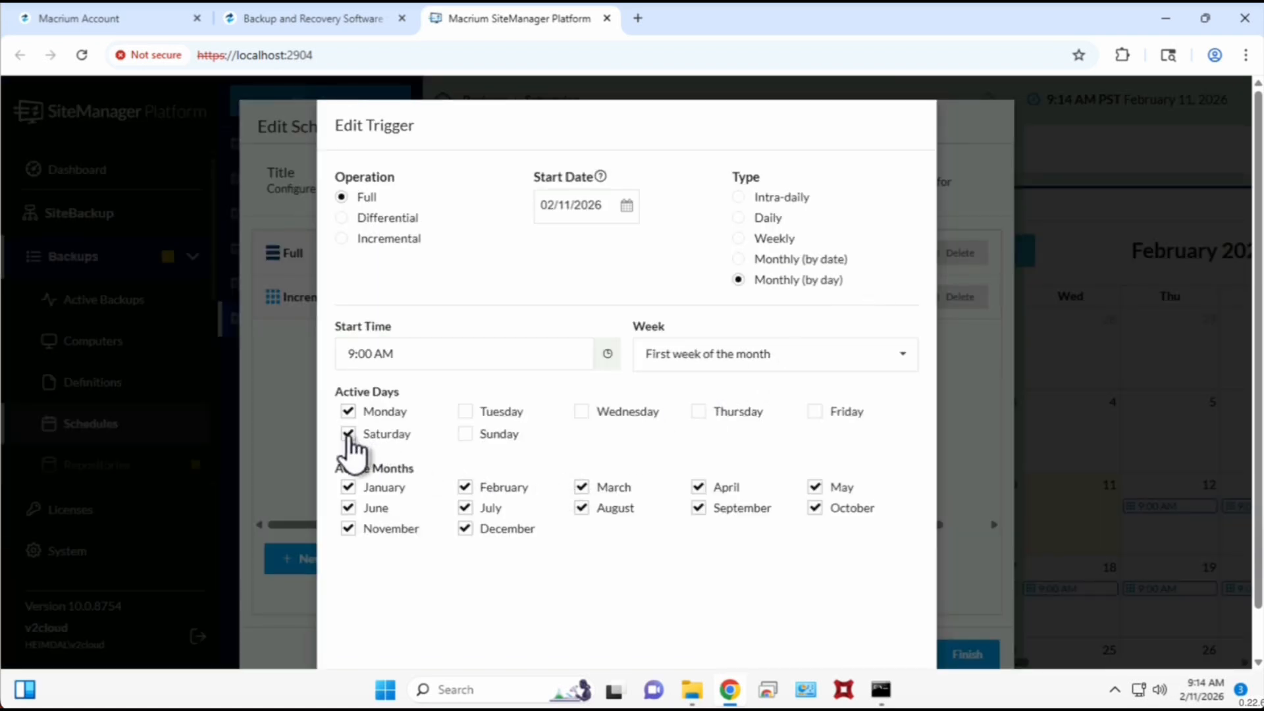
click(349, 412)
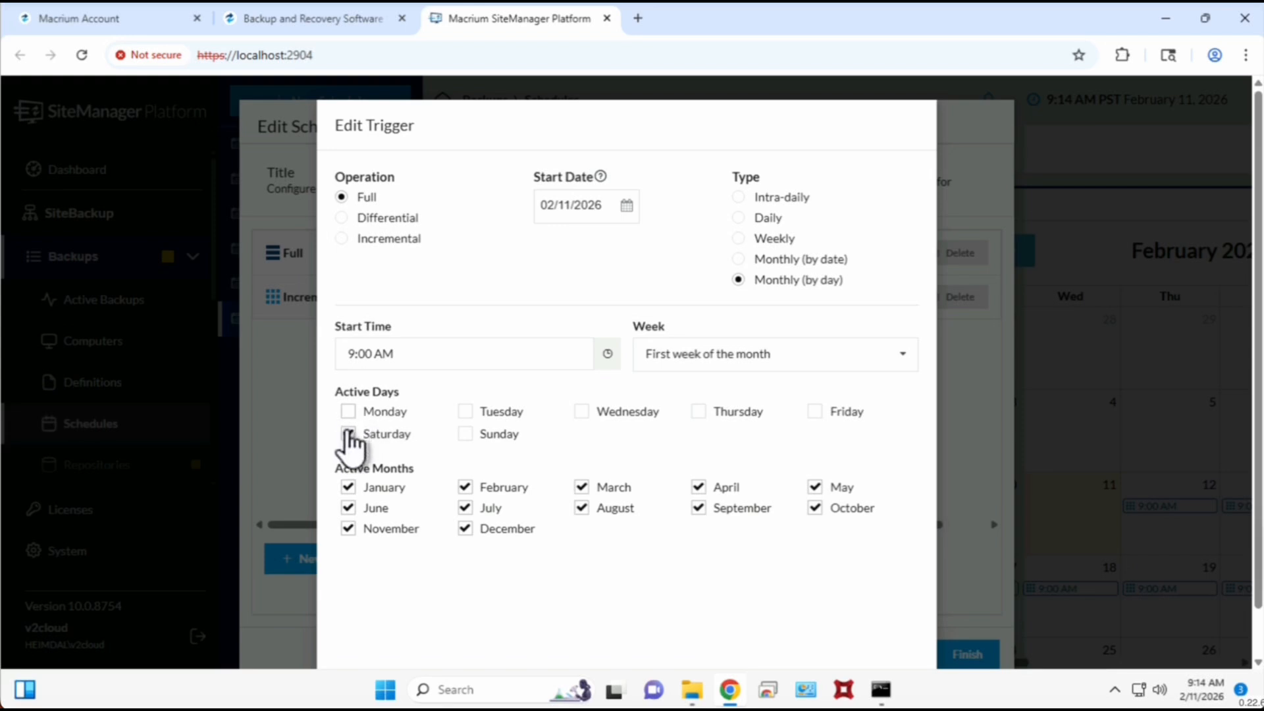
Set the Full trigger's start time to 6:00 AM.
click(350, 354)
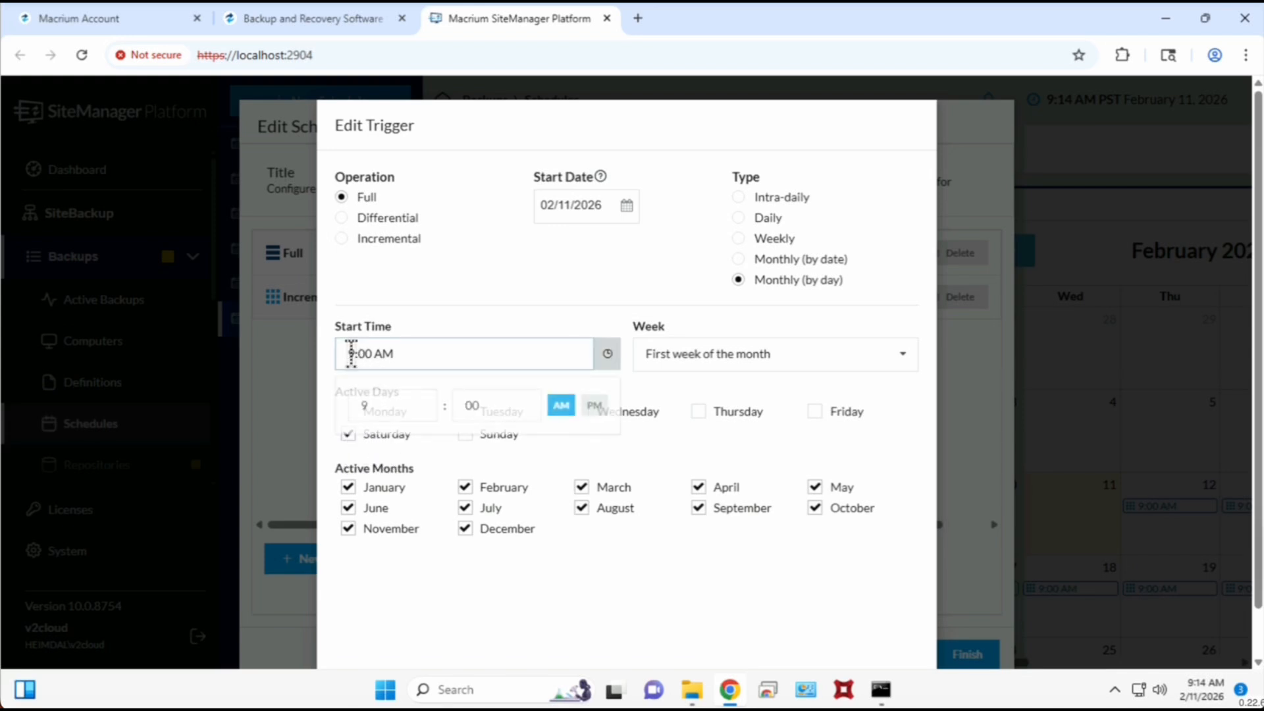
click(418, 409)
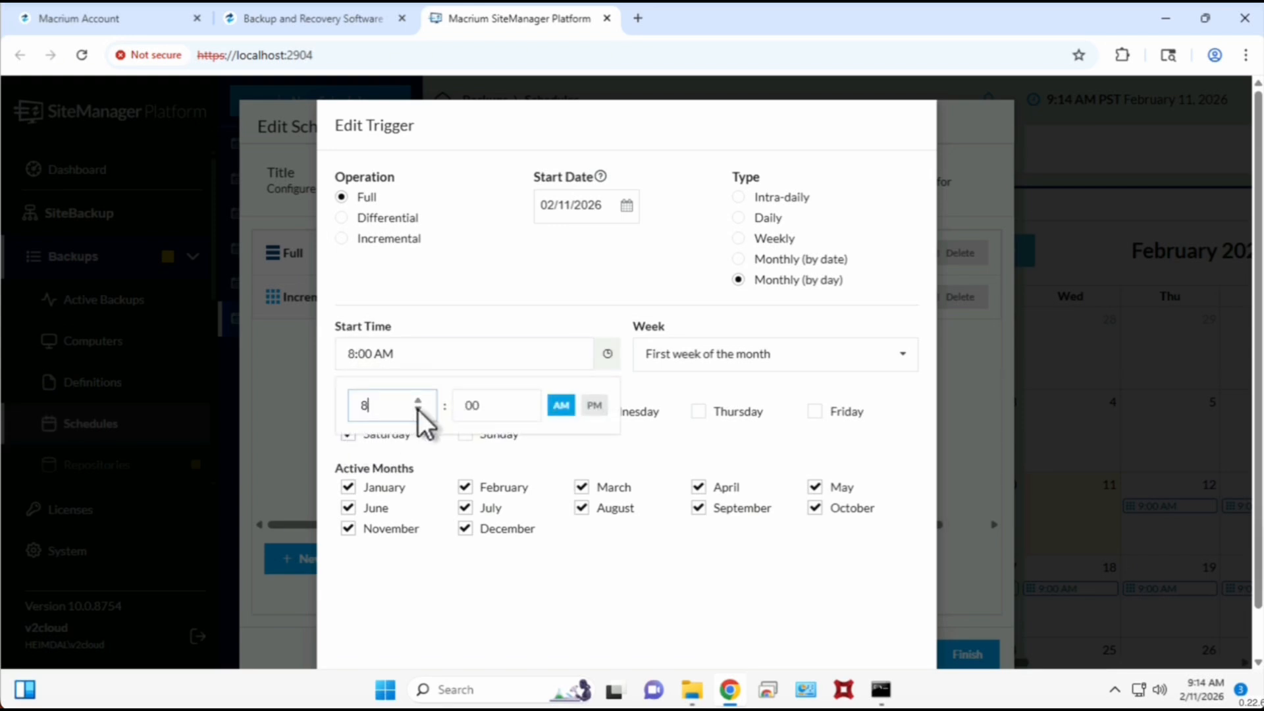
click(417, 410)
click(417, 409)
click(682, 438)
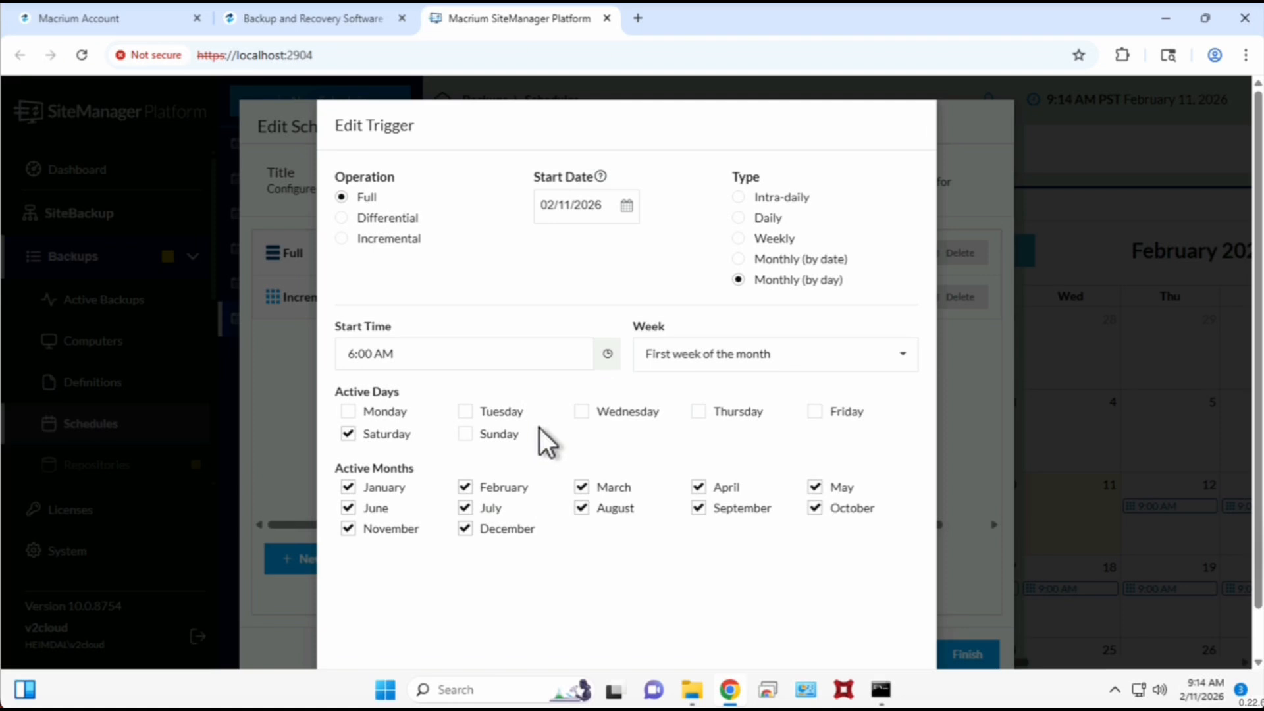
Set the Full trigger to the second week of the month and confirm the trigger changes.
click(699, 368)
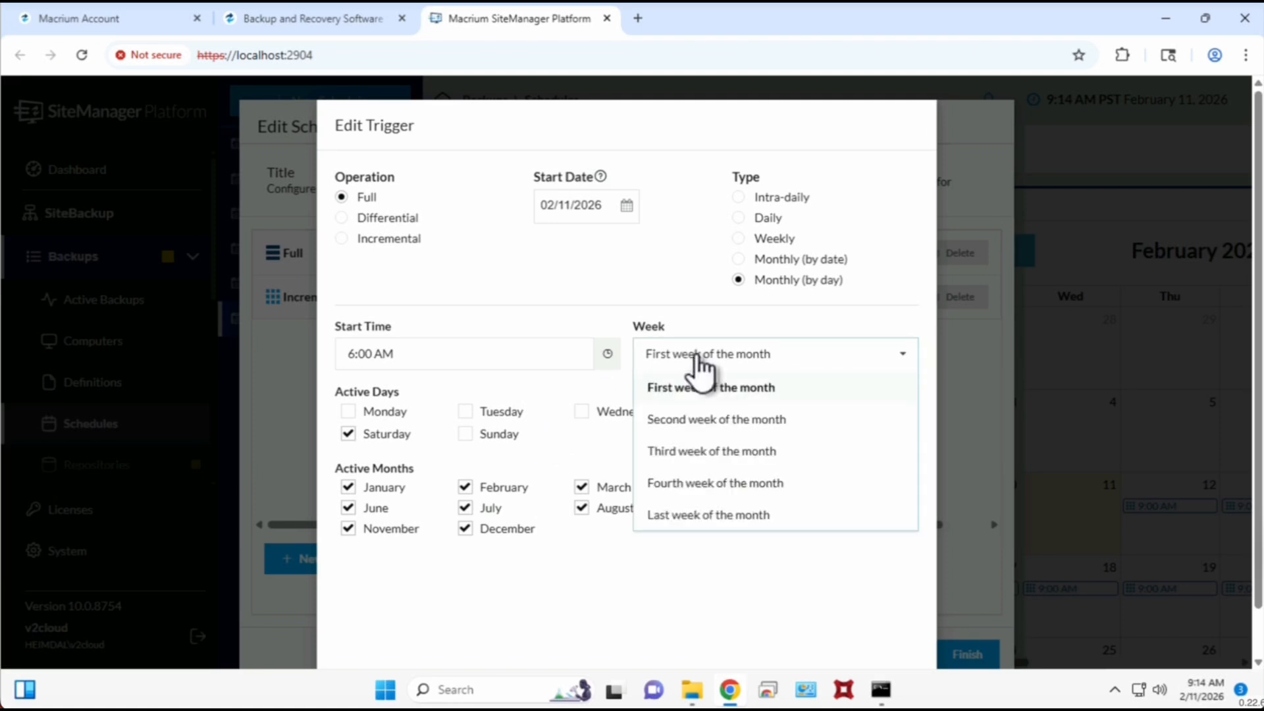
click(685, 420)
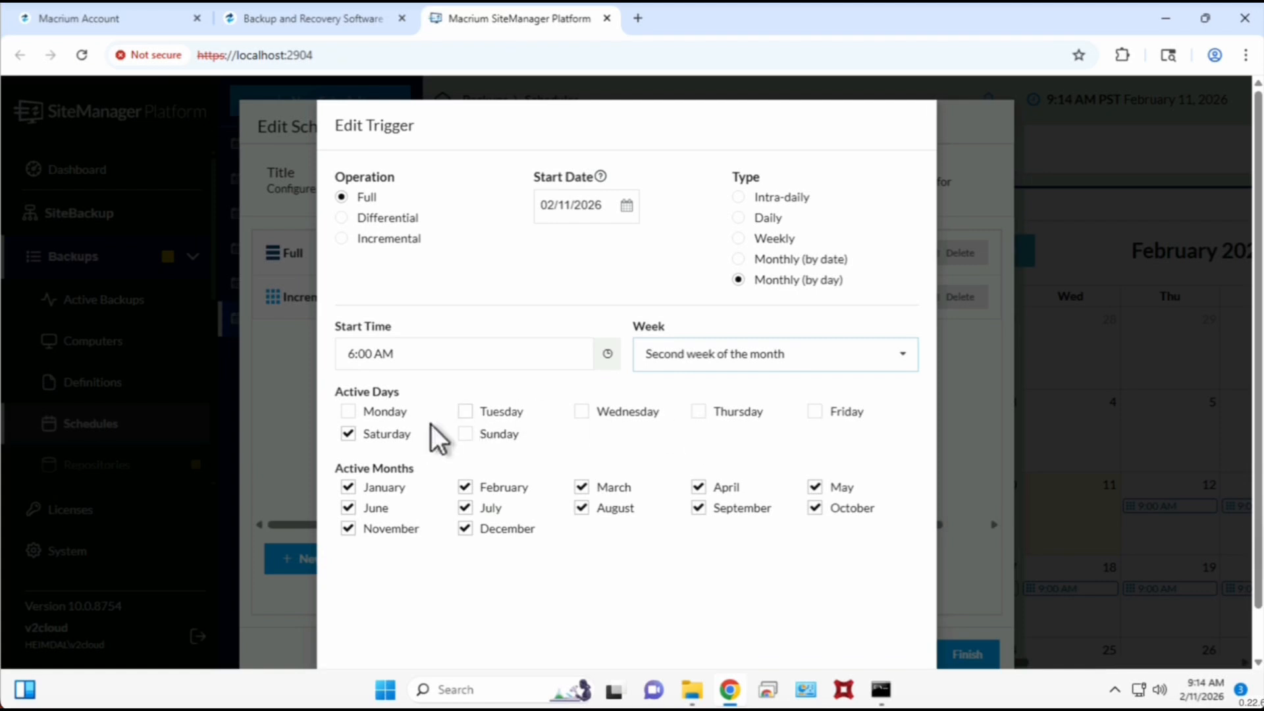
scroll(607, 434, down, 1)
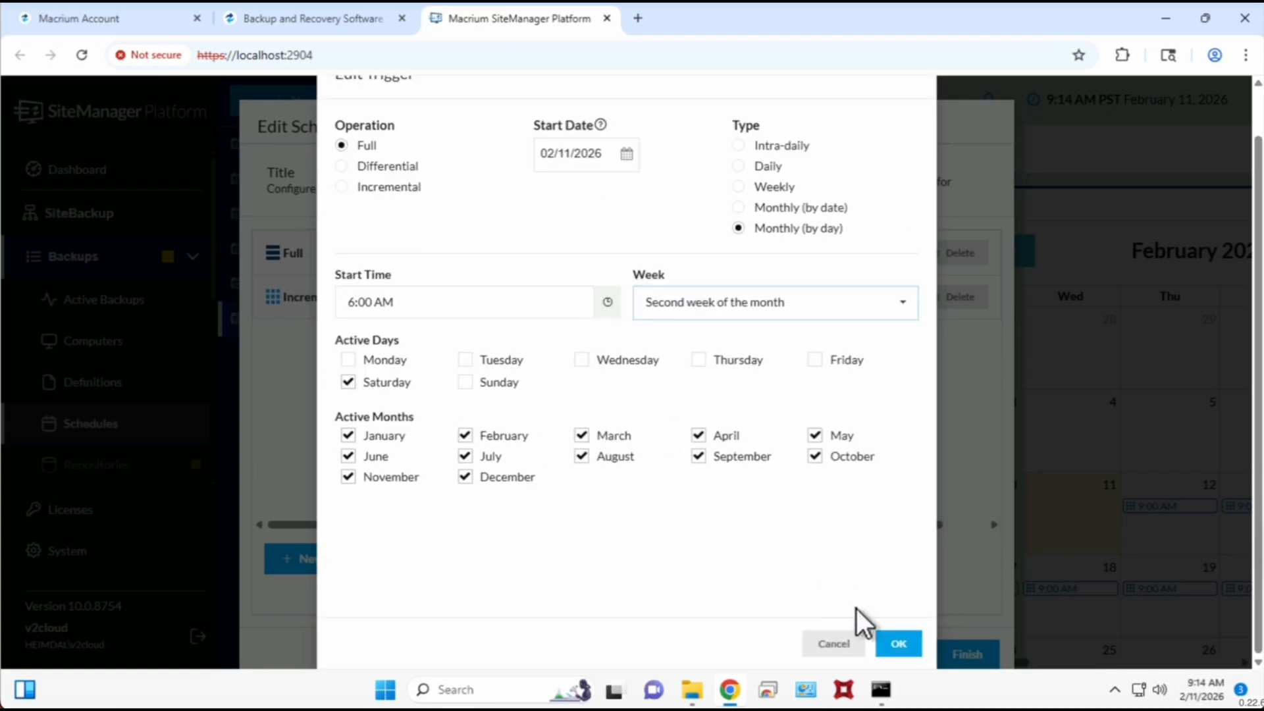
click(907, 645)
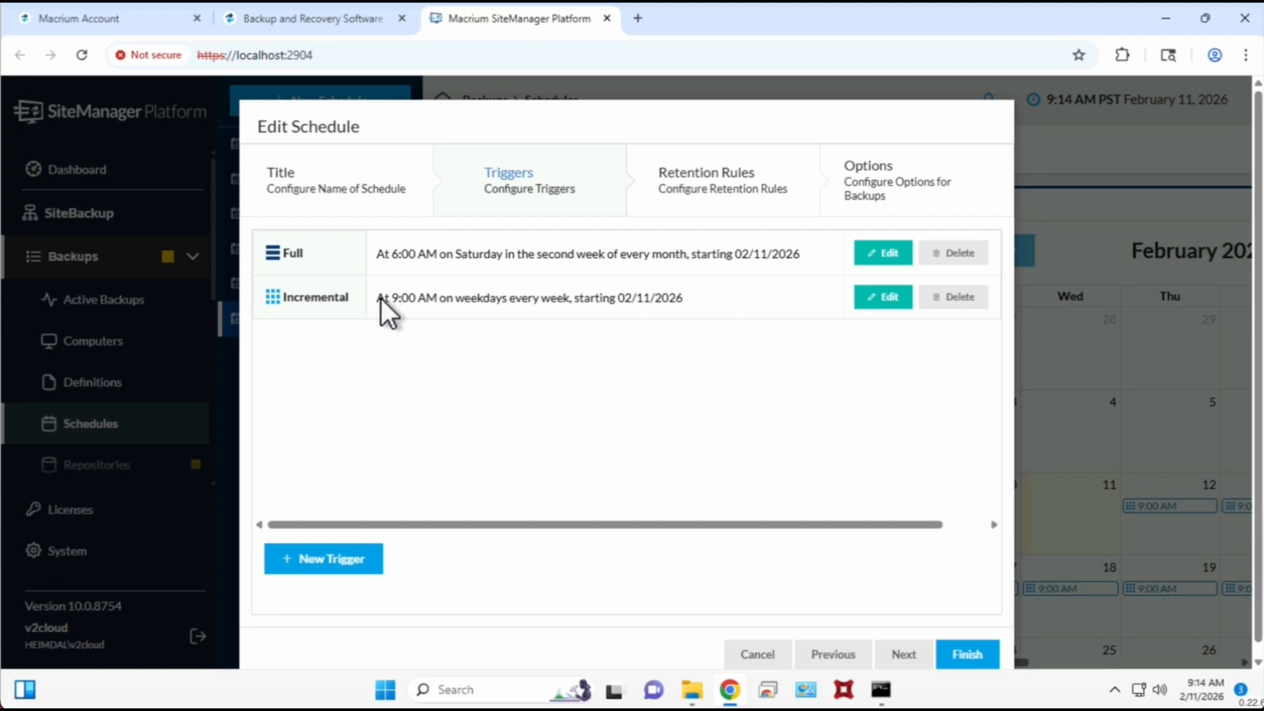
Change the Incremental trigger to run at 1:00 AM on all days of the week.
click(890, 297)
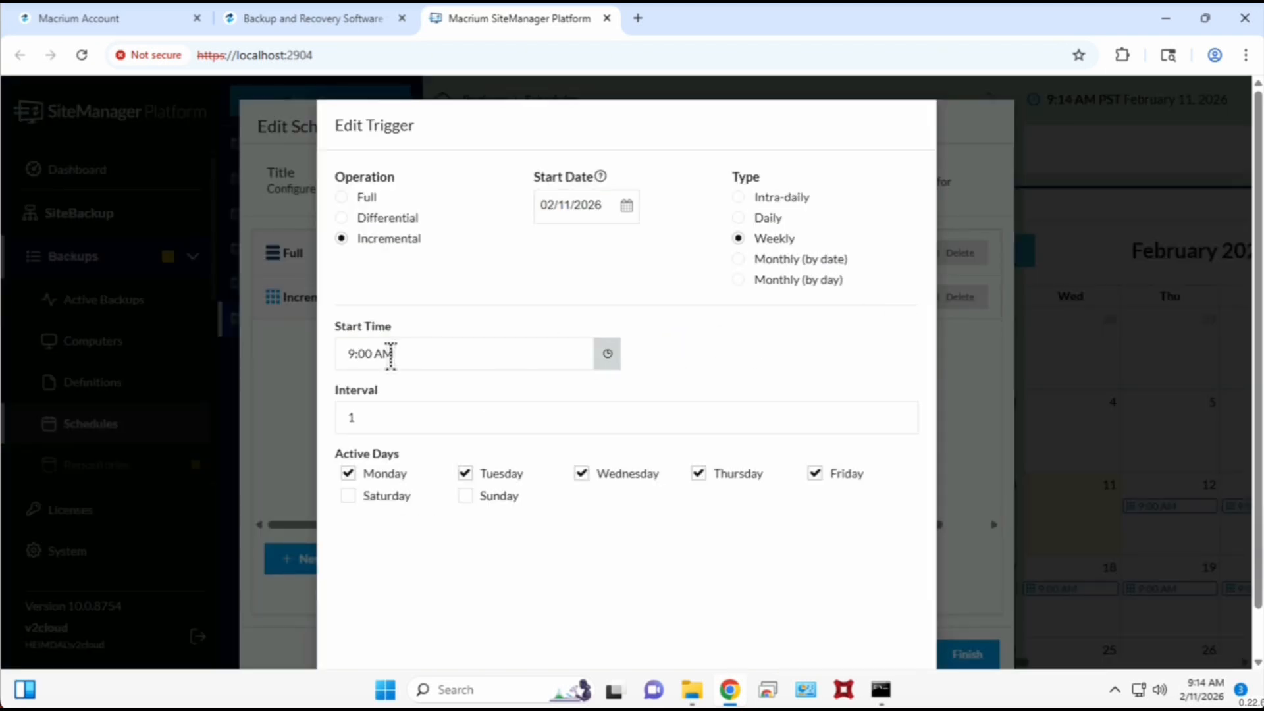
click(349, 354)
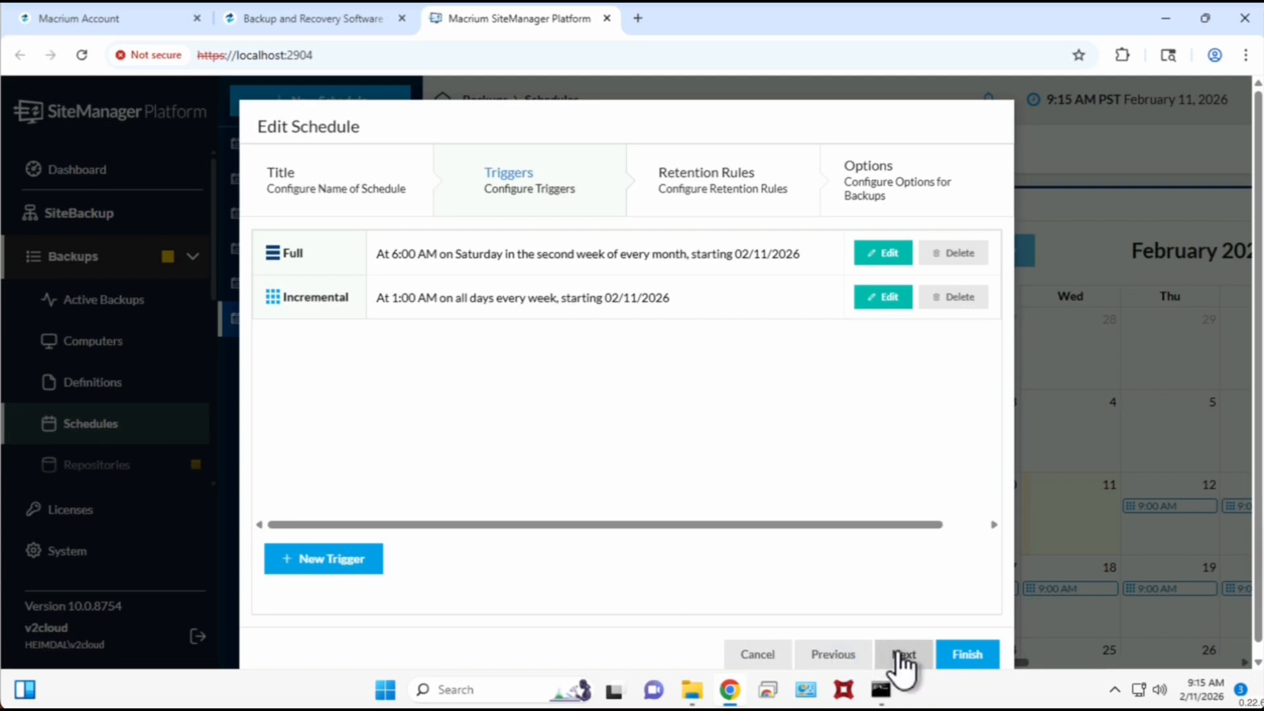
Set the schedule's retention rules to keep 3 backups for Full and 90 days for Incremental.
click(899, 657)
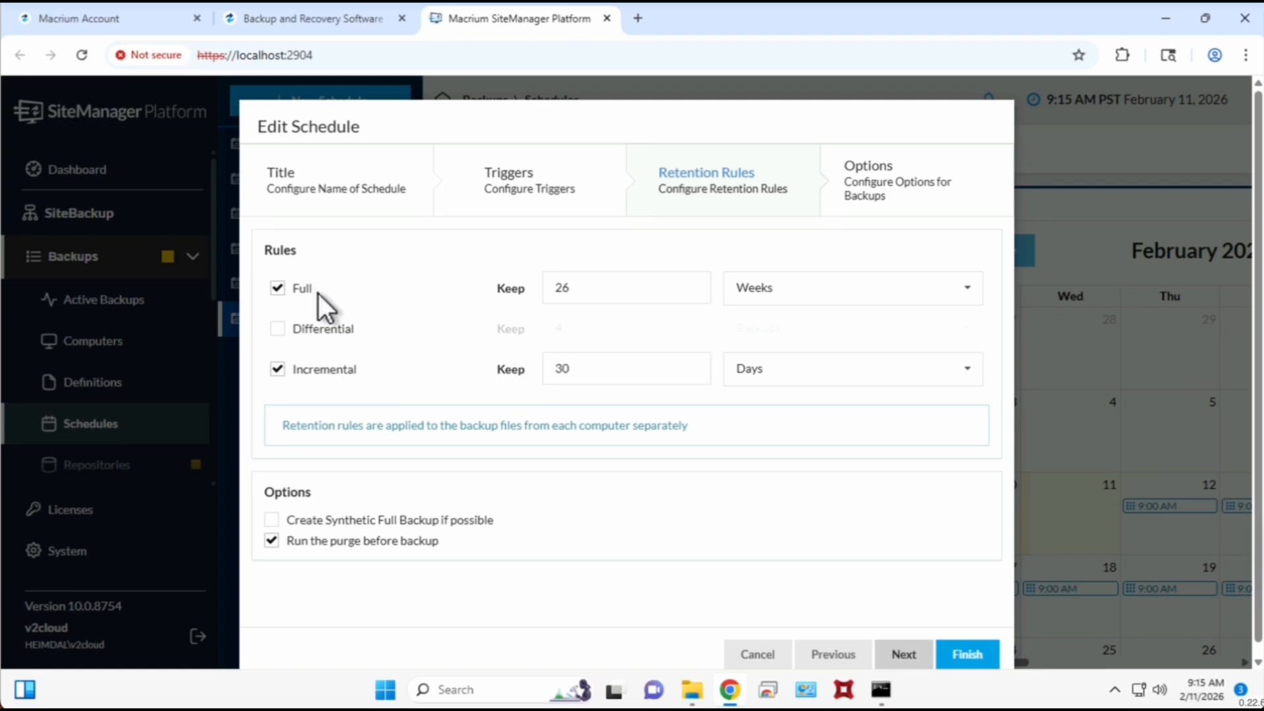
drag(598, 290, 545, 284)
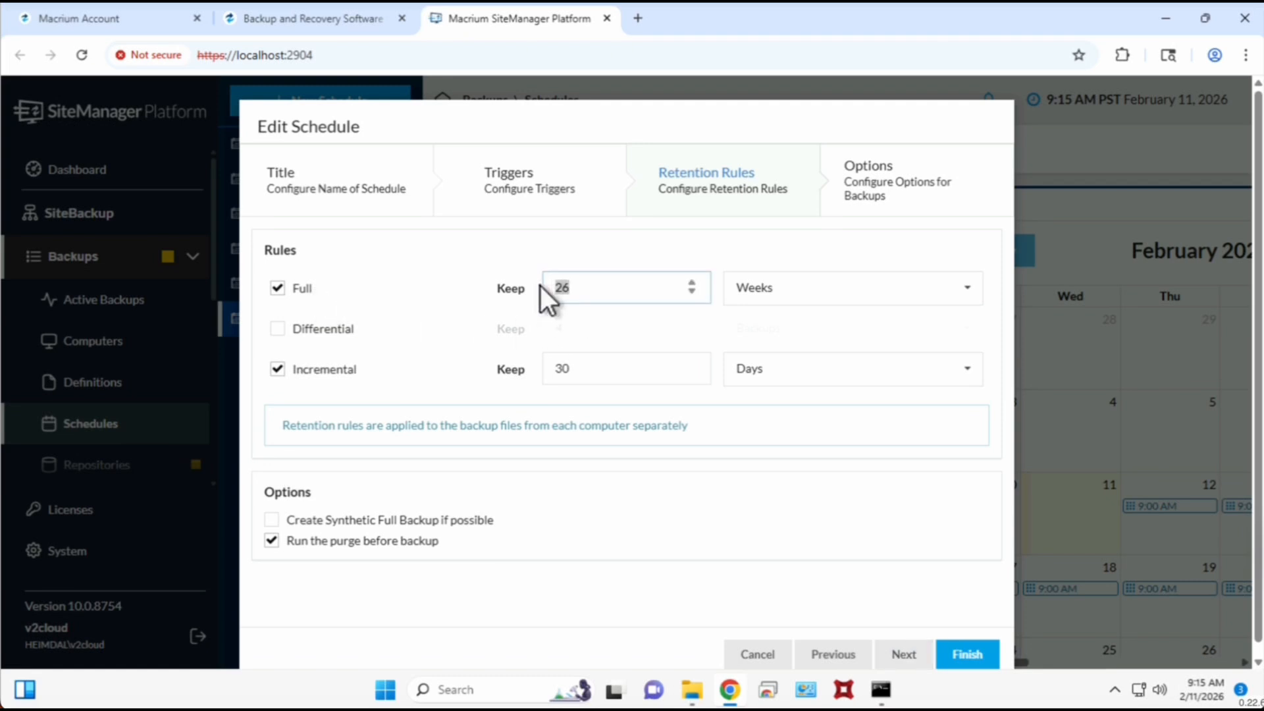
text(3)
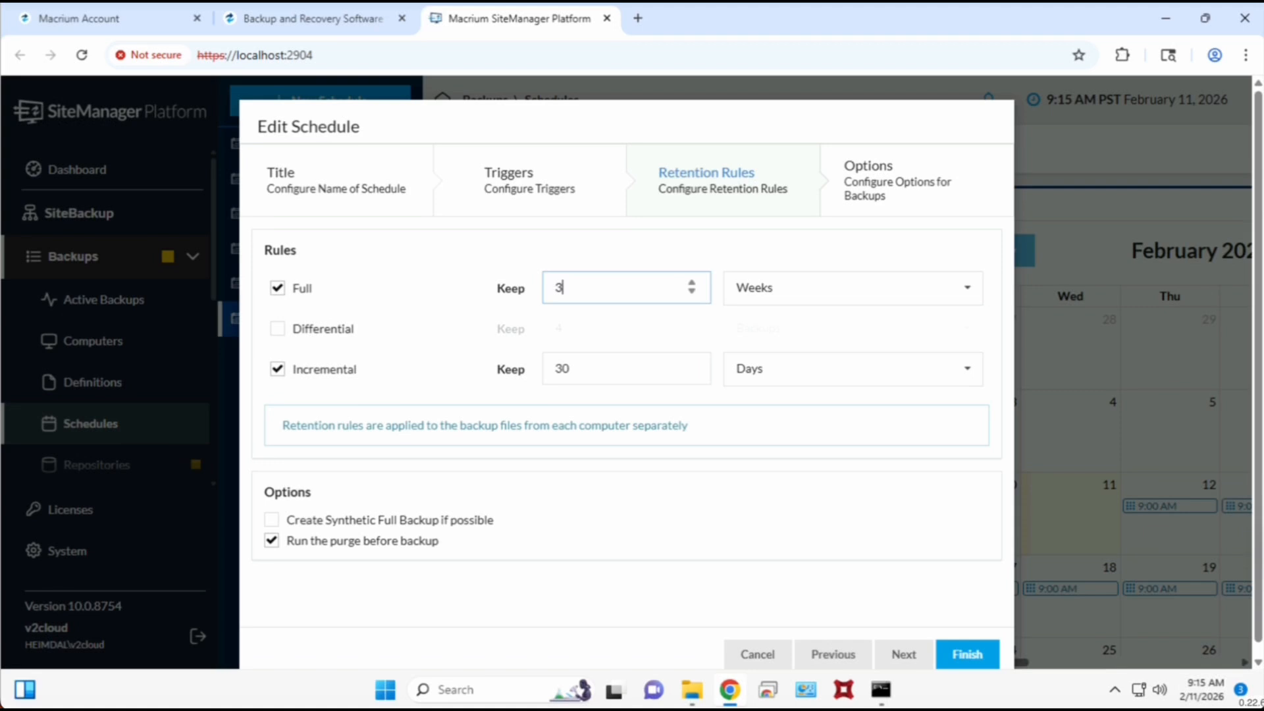
click(795, 295)
click(774, 324)
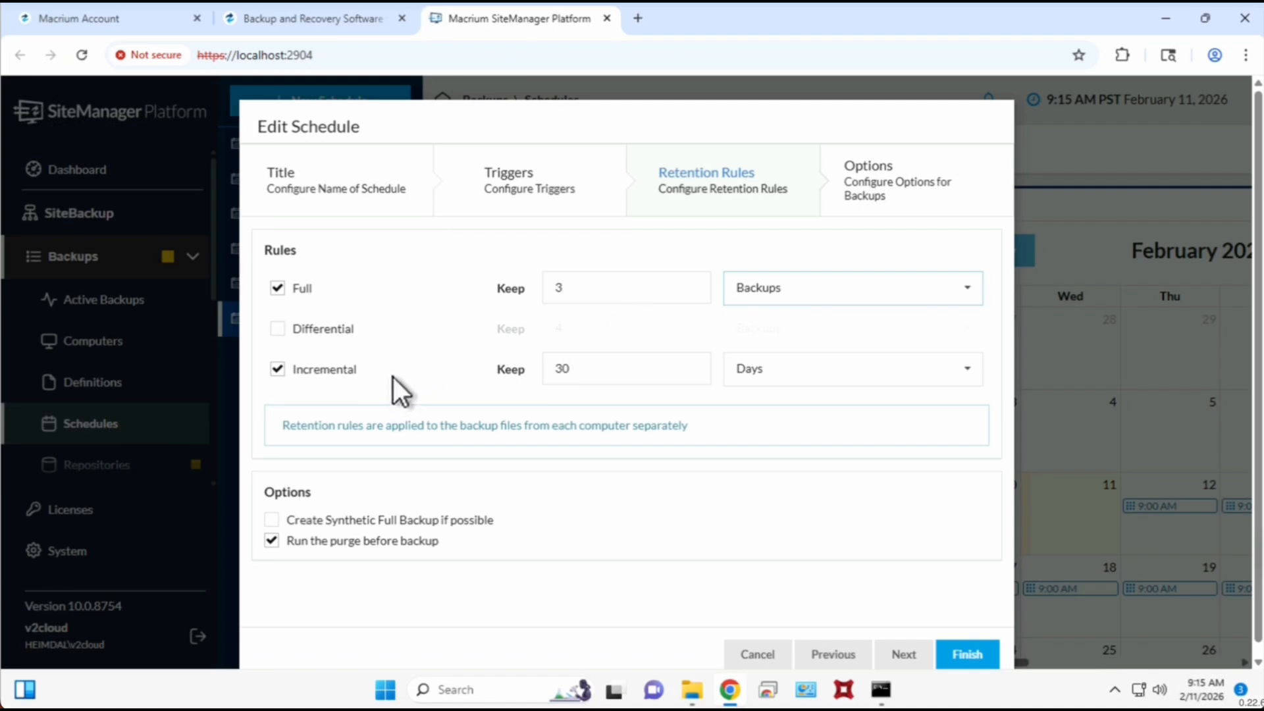
drag(621, 361, 514, 361)
text(90)
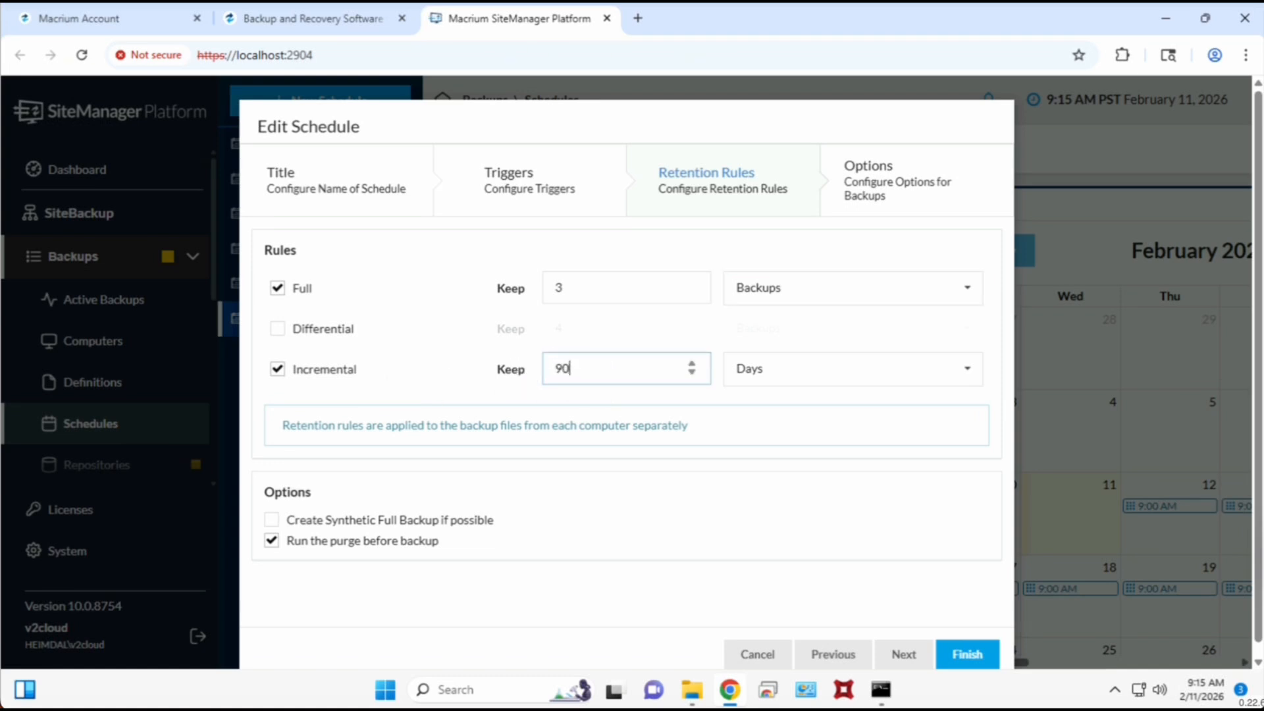
Continue past the backup options, save the edited schedule and show its full calendar preview.
click(905, 655)
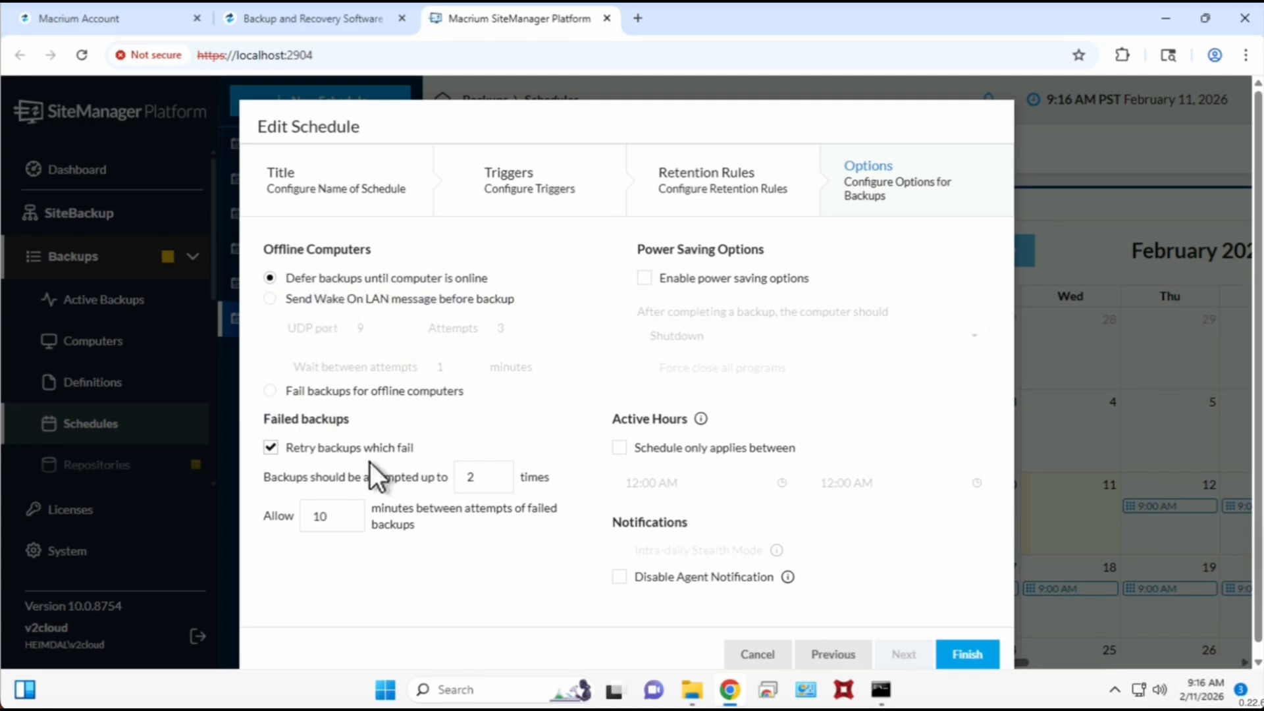
click(968, 656)
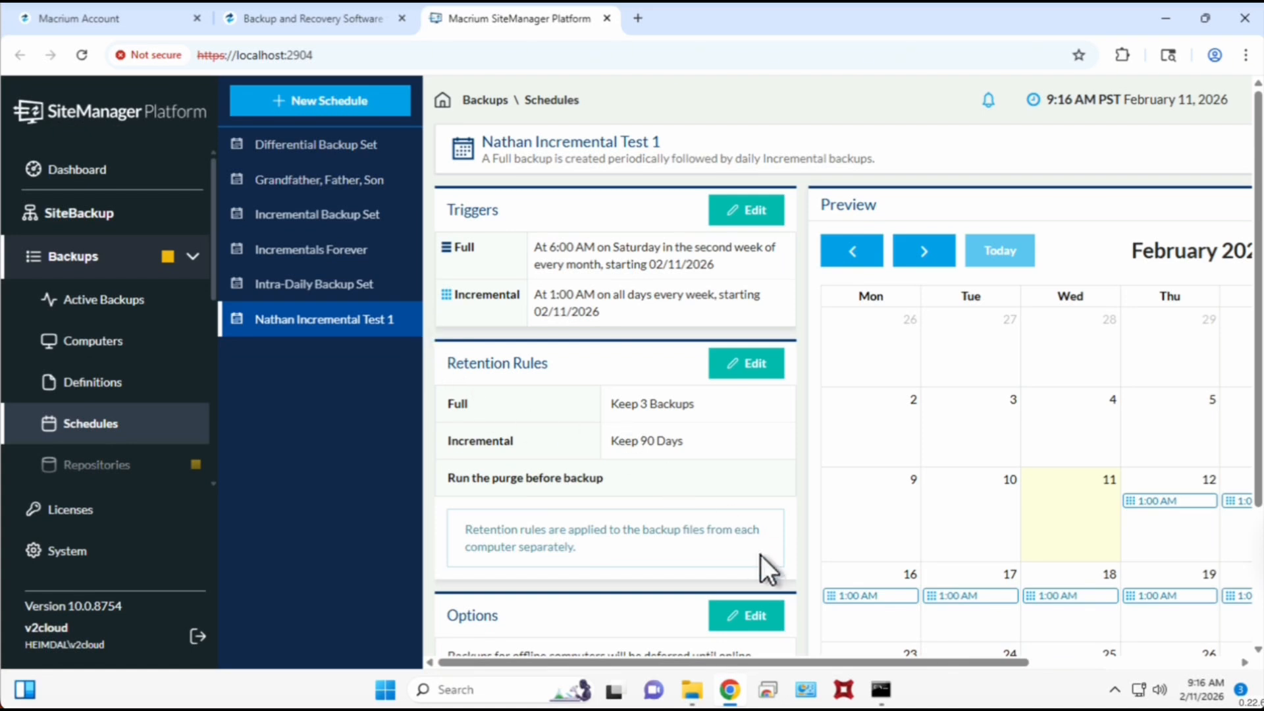
drag(713, 658, 967, 662)
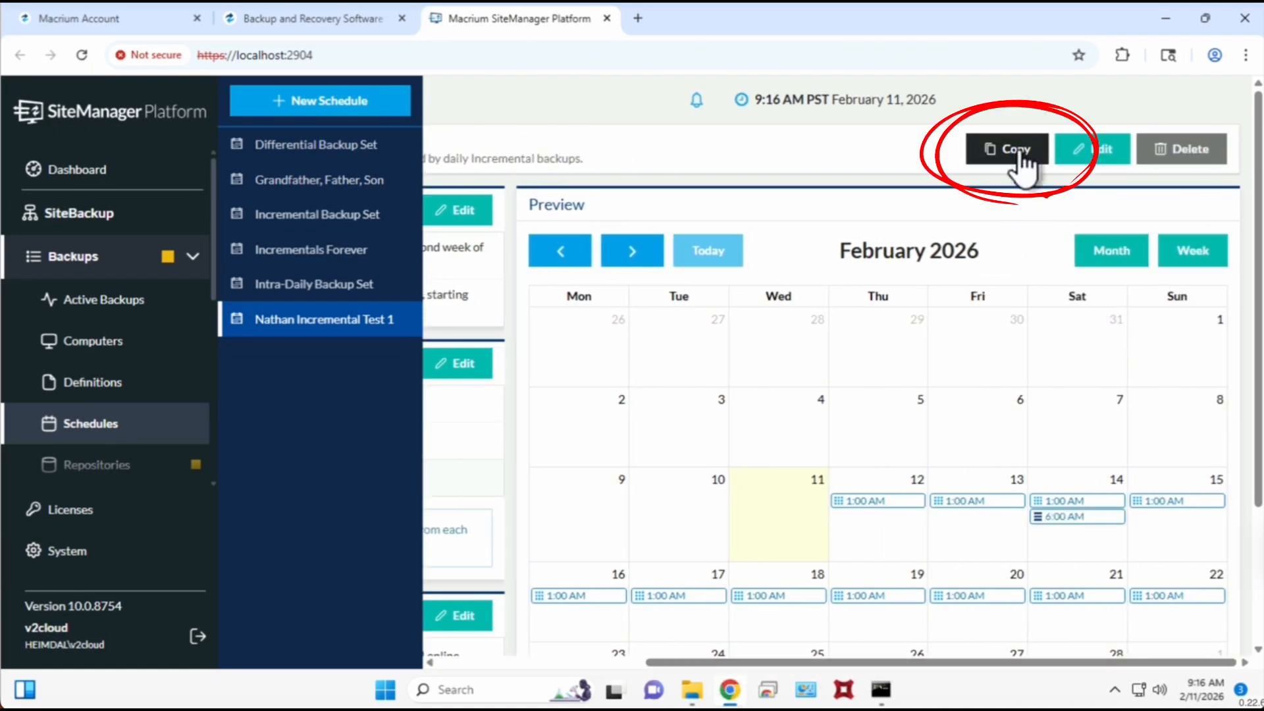